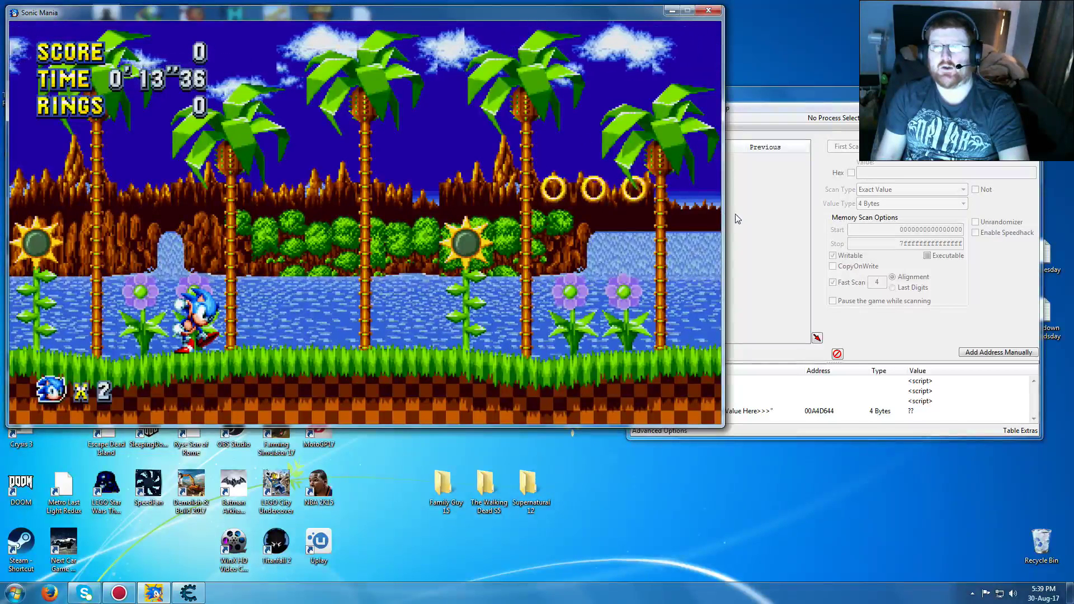
Bring the Cheat Engine window in front of the running Sonic Mania game
click(735, 214)
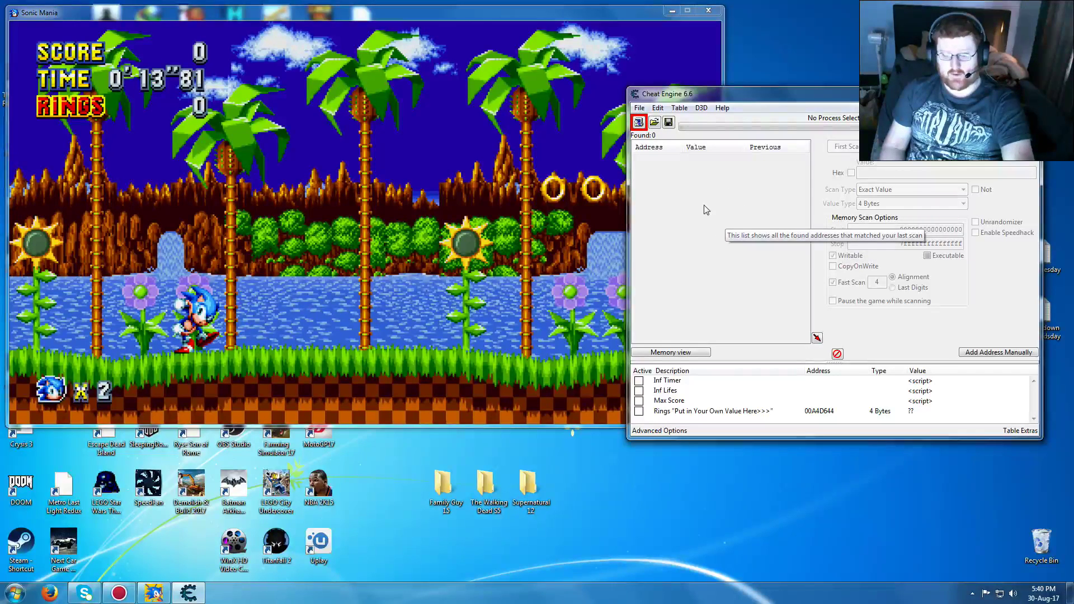
Attach to SonicMania.exe from the process list, keeping the existing cheat table entries
click(640, 124)
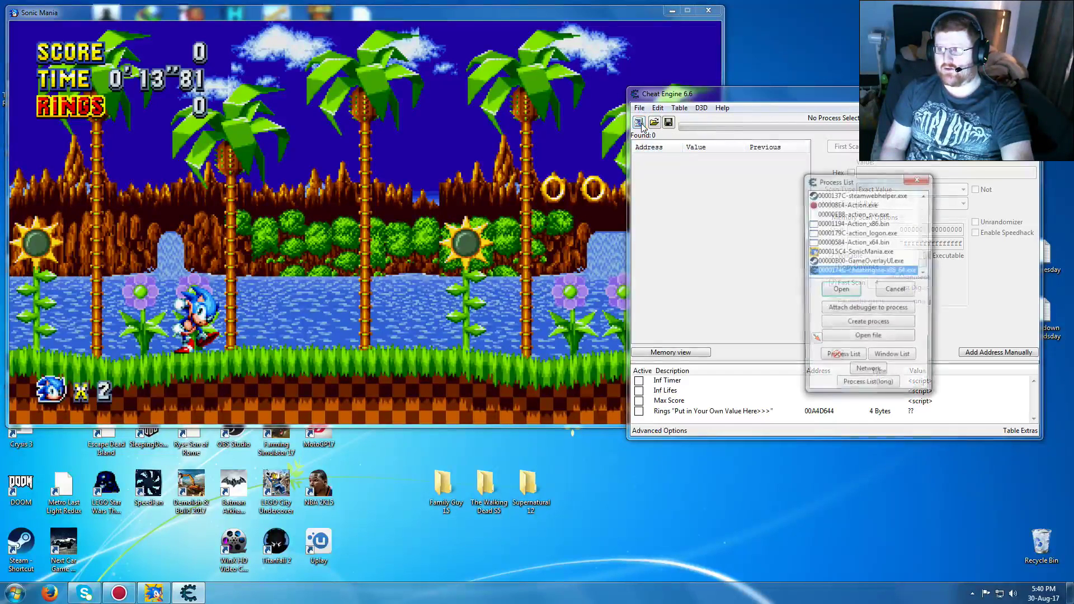
click(865, 252)
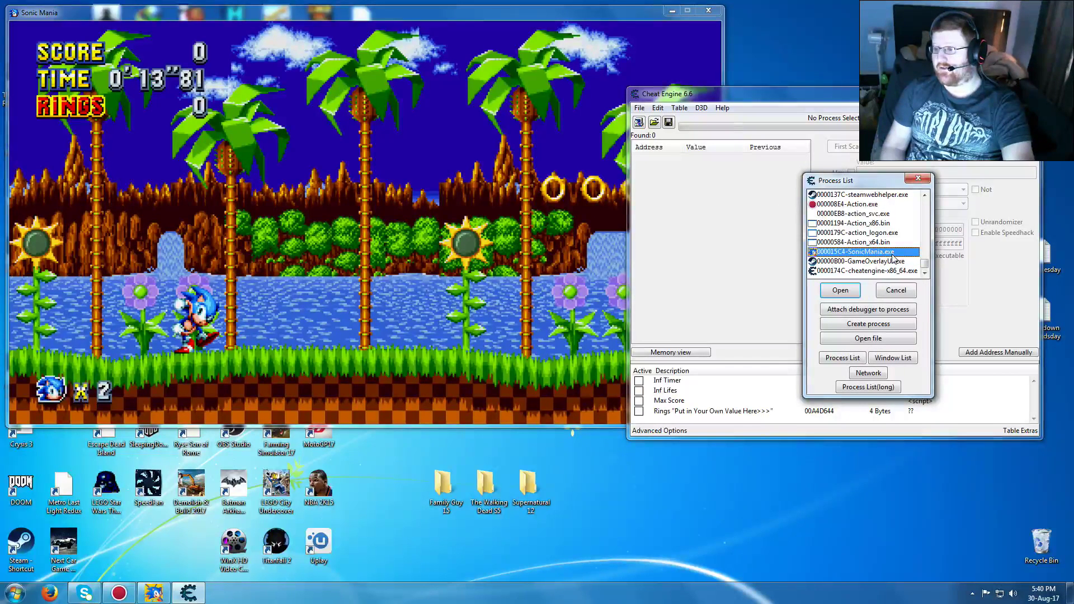
click(843, 290)
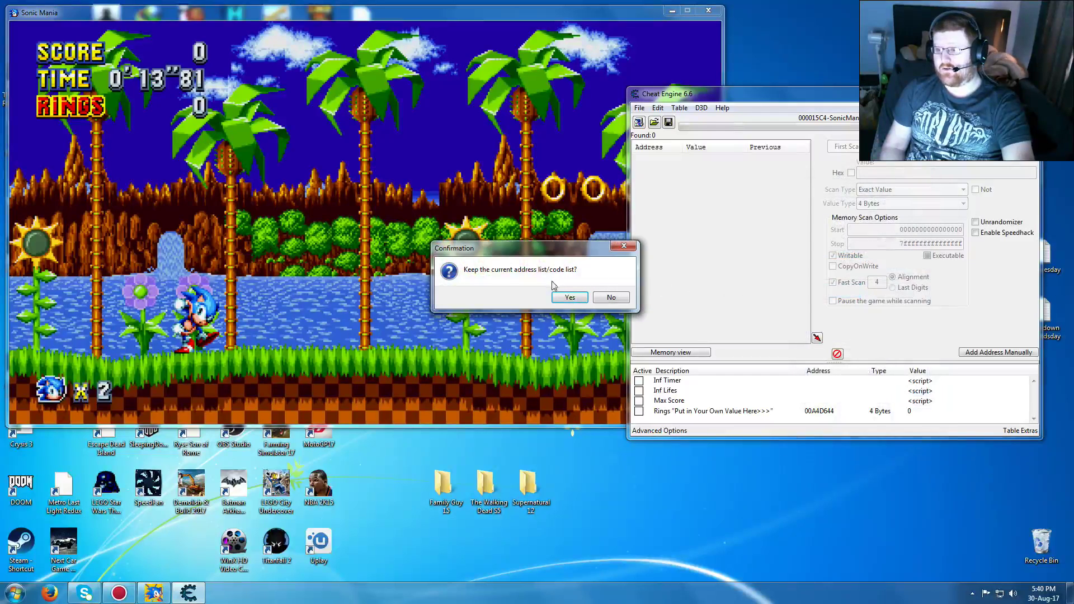
click(572, 298)
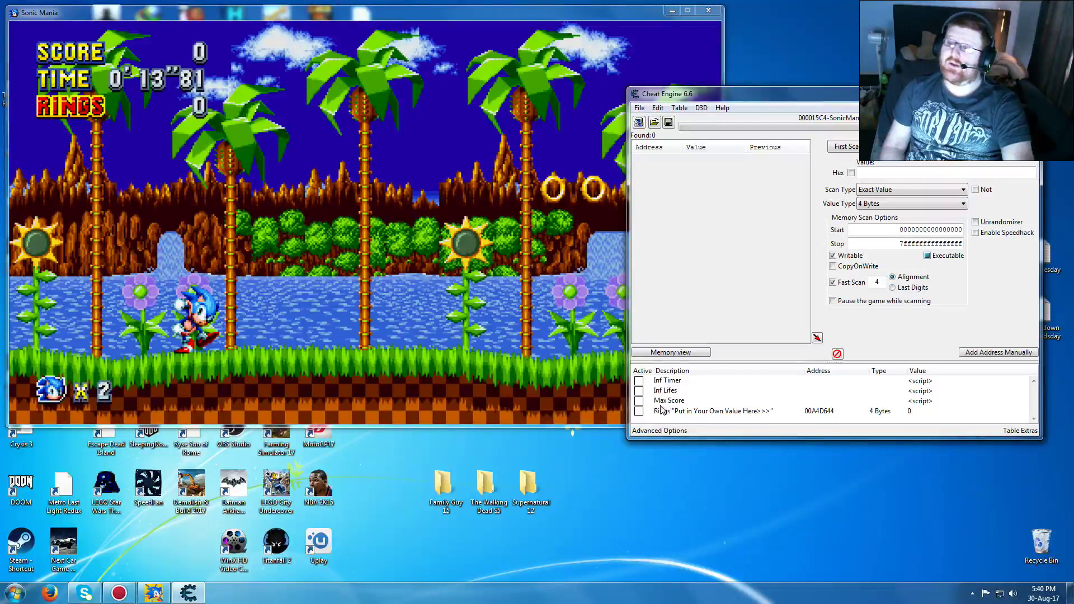
click(680, 382)
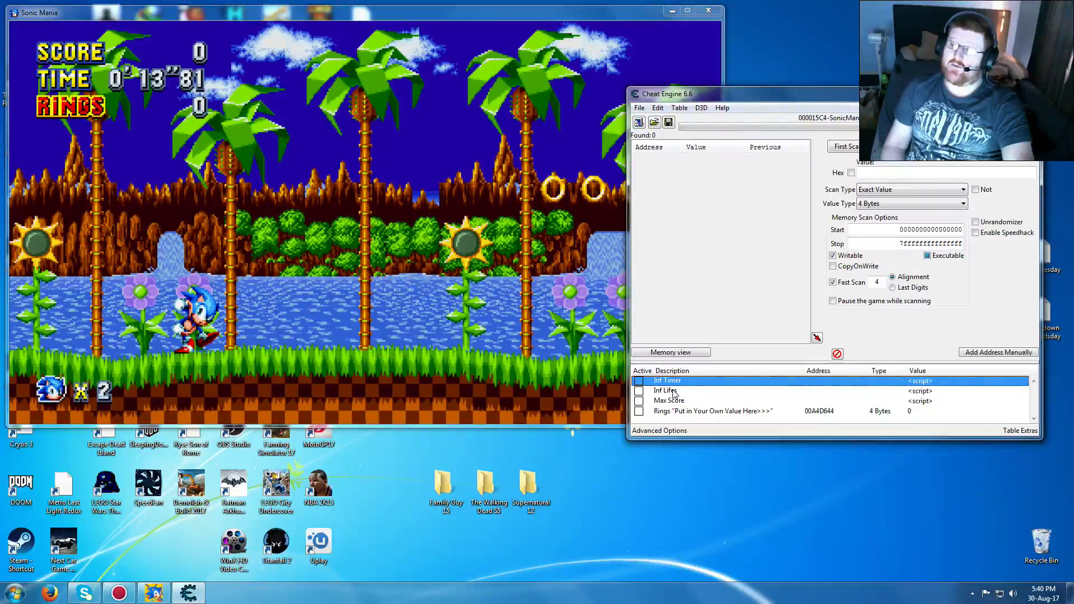
click(674, 391)
click(669, 402)
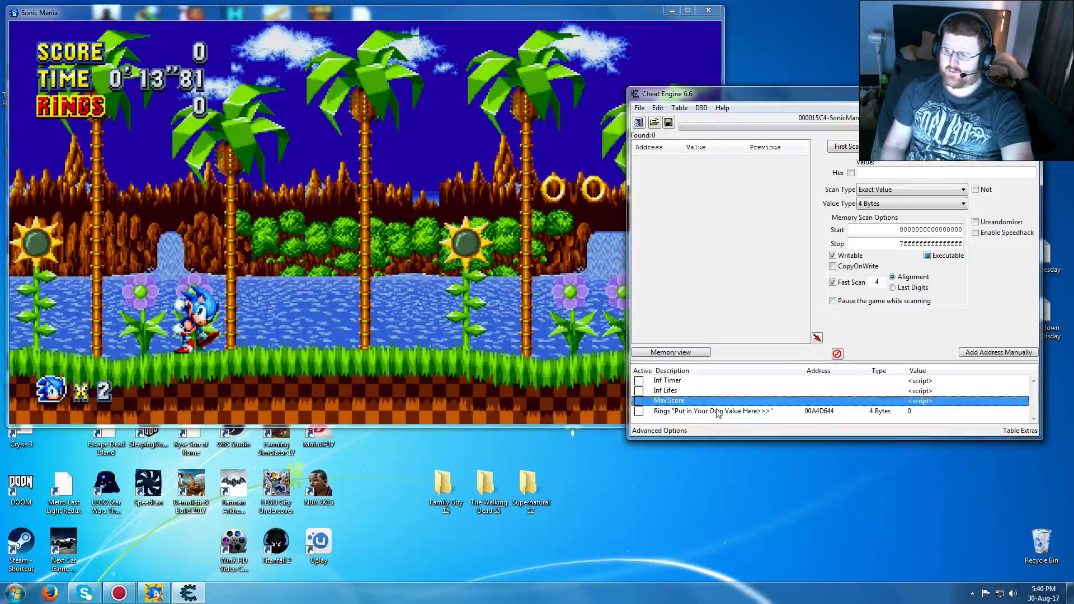
click(646, 412)
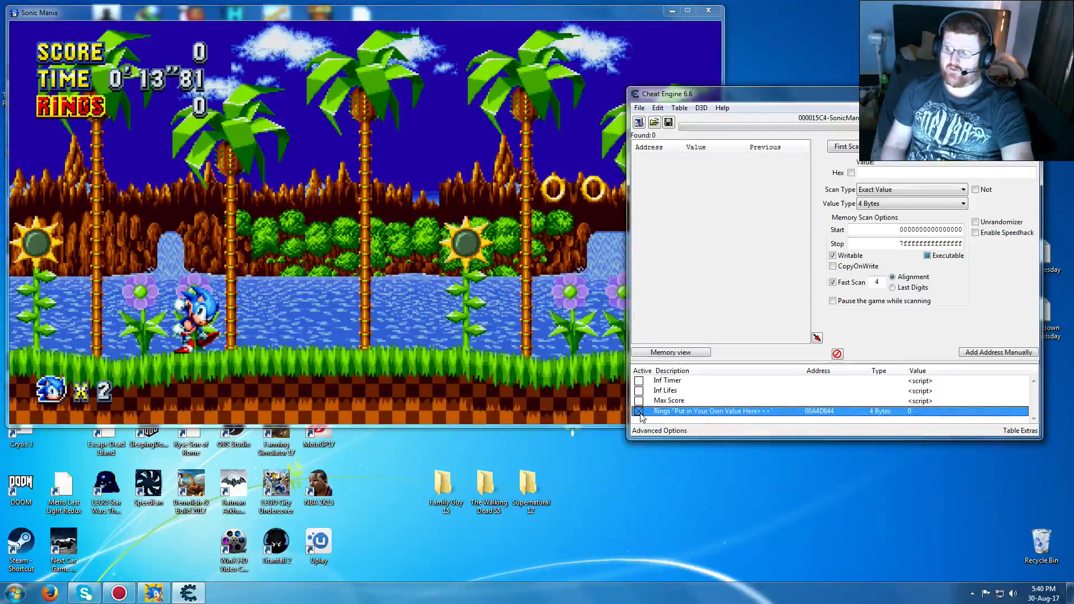
Set the Rings entry's value to 999
double_click(913, 409)
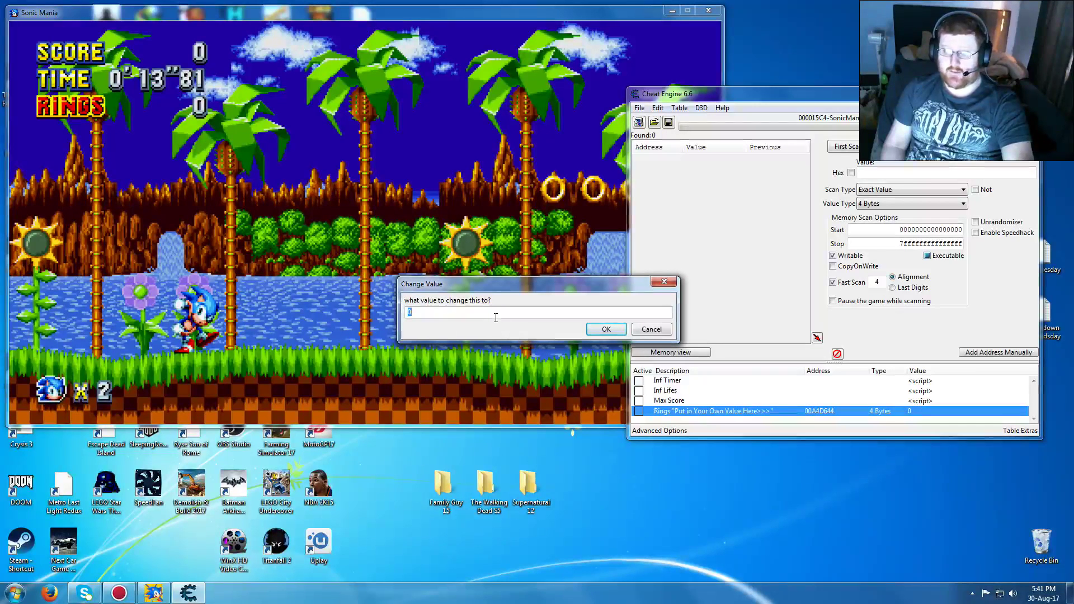
key(BackSpace)
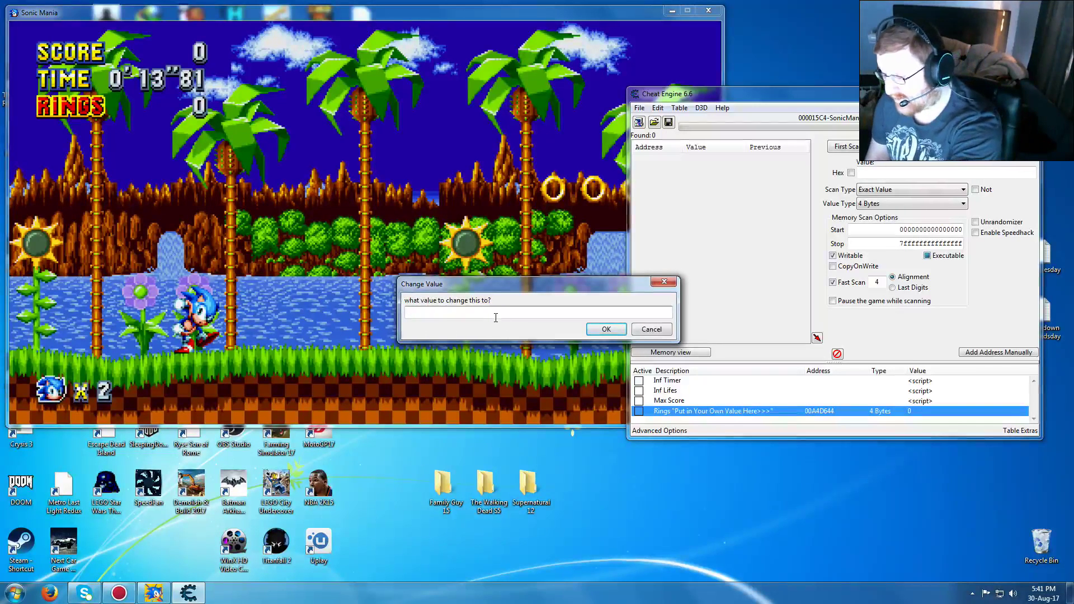
text(999)
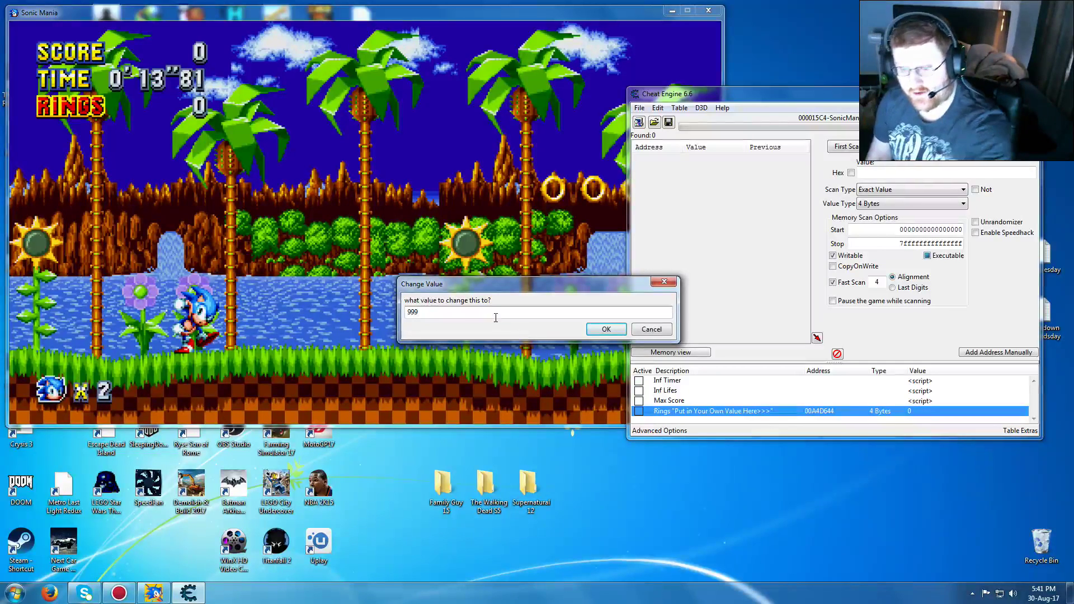
click(607, 329)
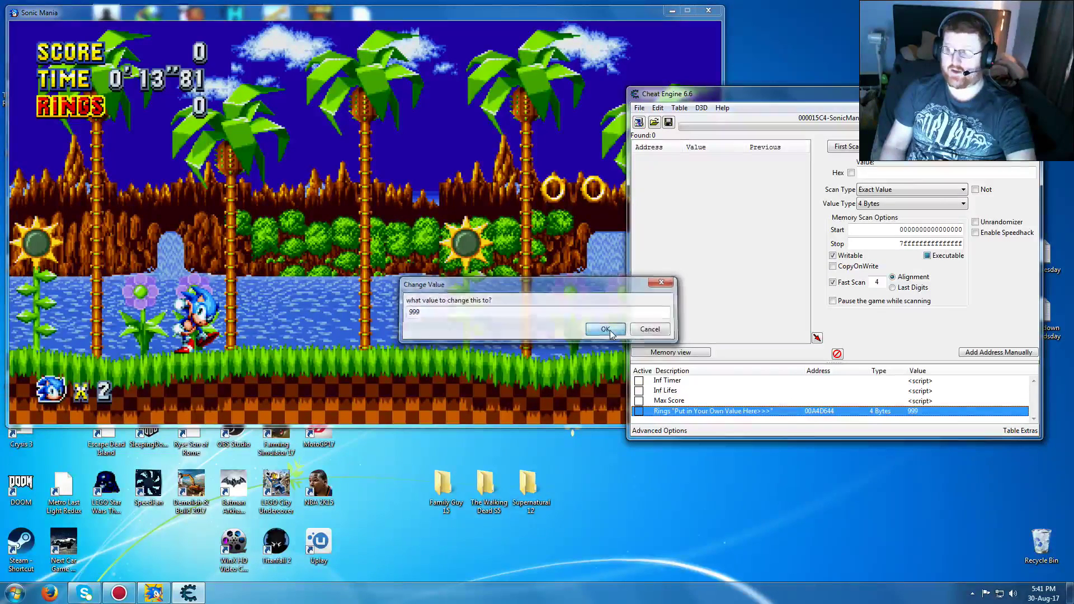
Activate the Inf Timer, Inf Lifes and Max Score scripts and return to the game
click(640, 381)
click(640, 392)
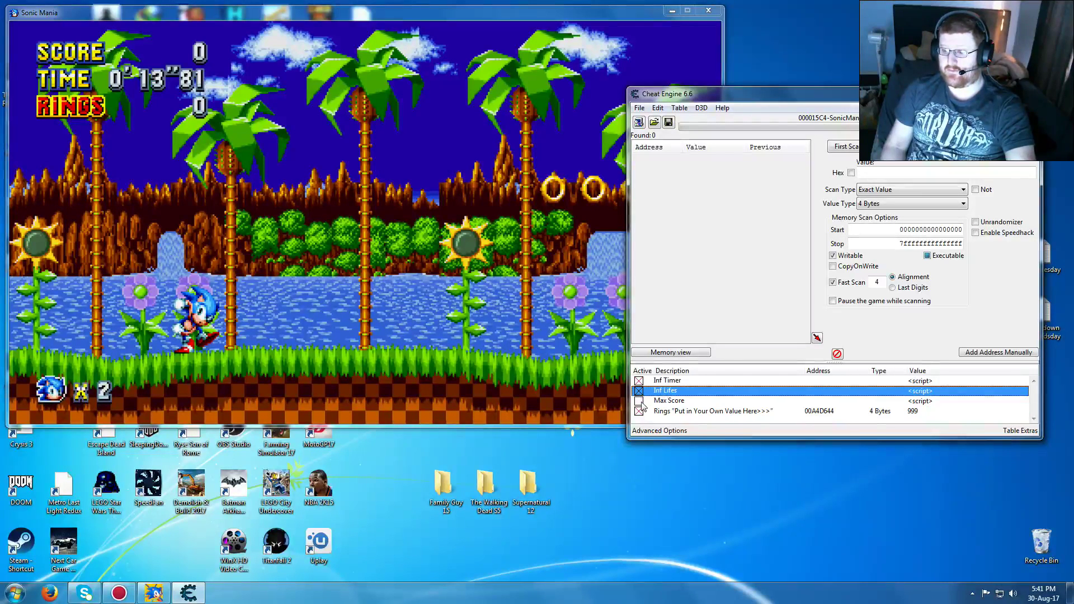
click(639, 402)
click(491, 281)
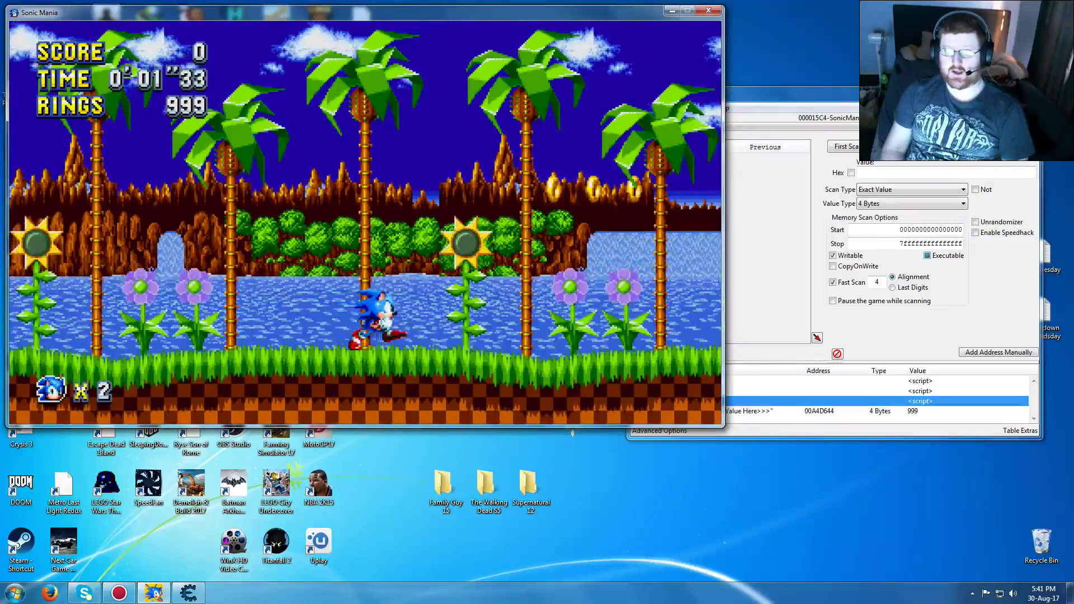
Run and jump Sonic right through Green Hill Zone and up onto the ledge
key(Right)
key(space)
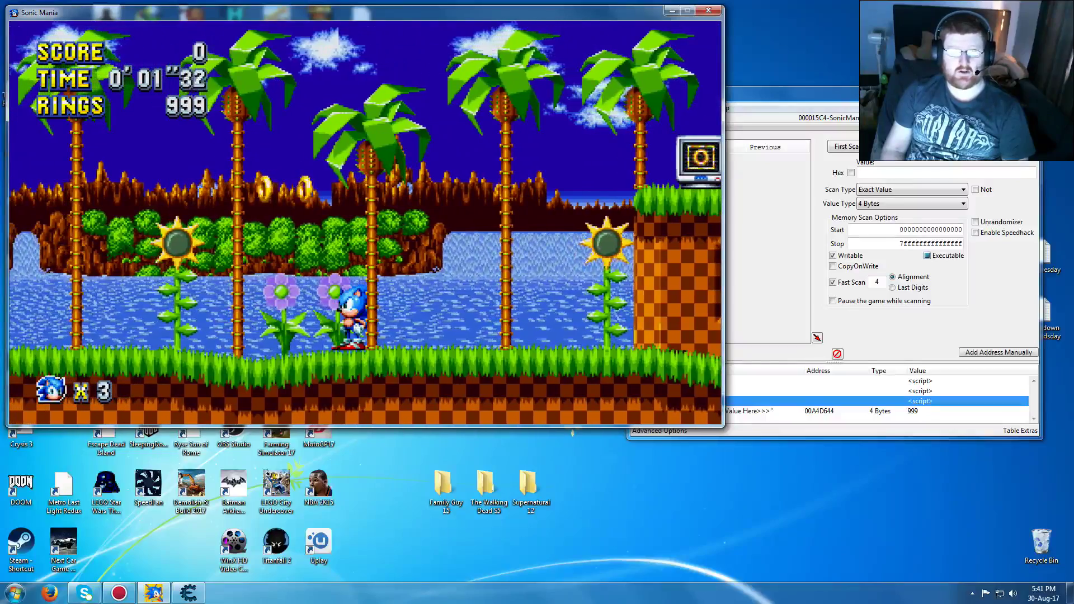
key(space)
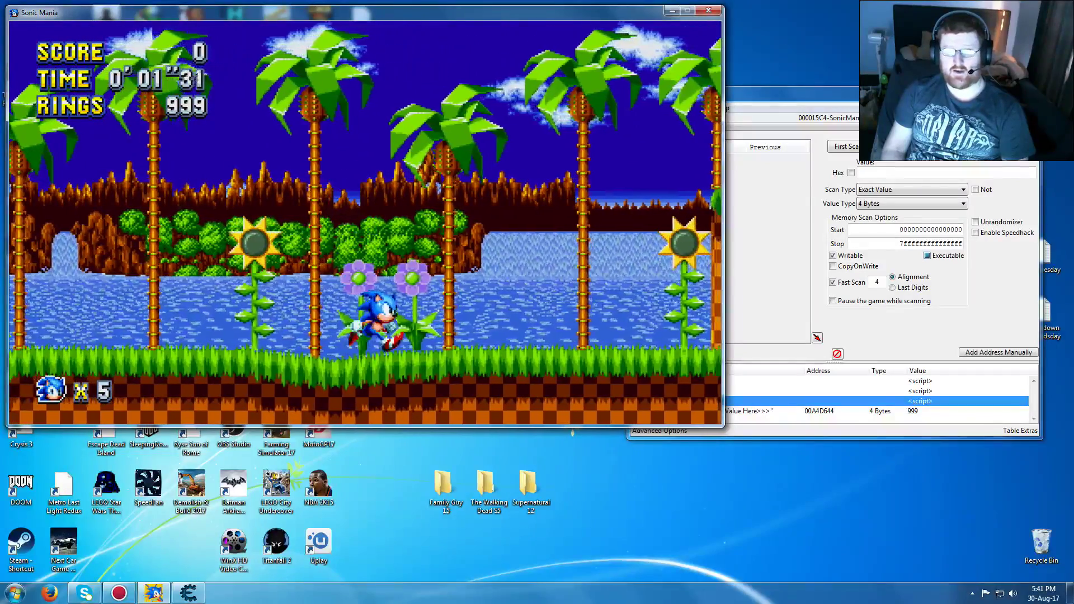
key(Right)
key(Right)
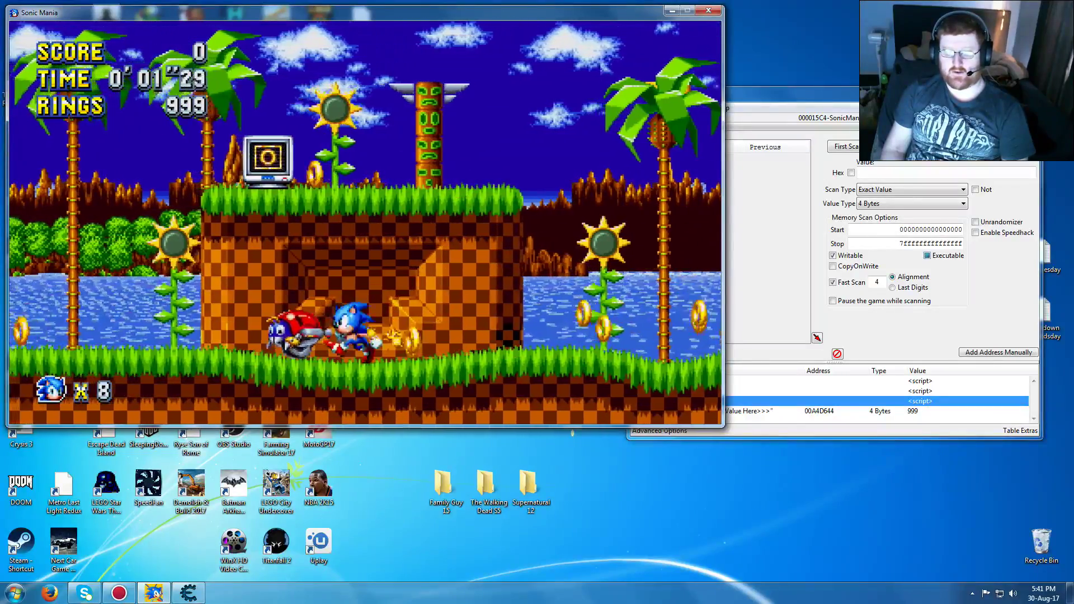
key(space)
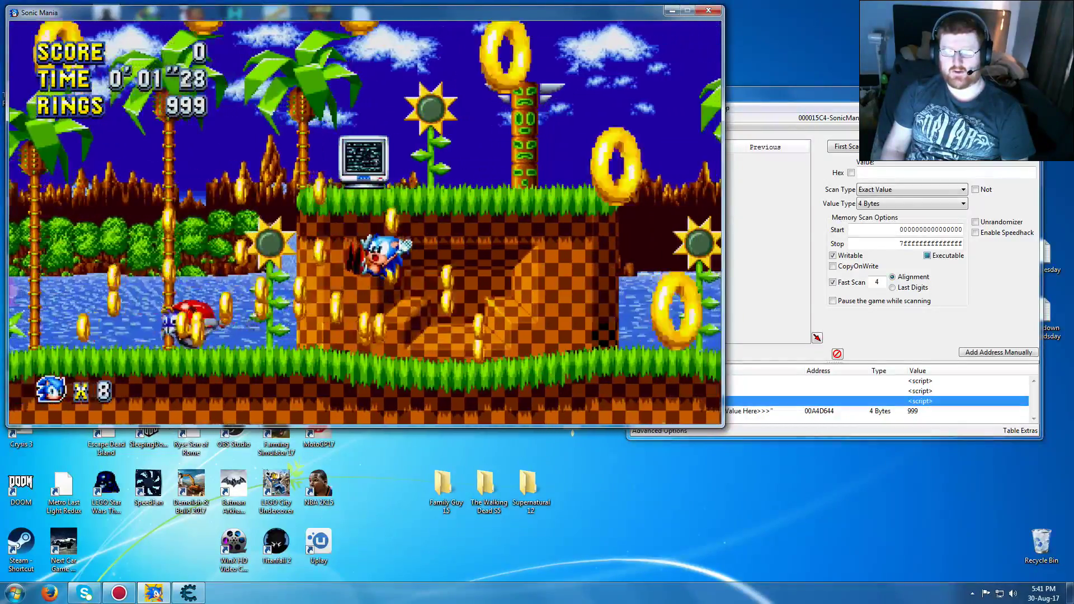
key(Left)
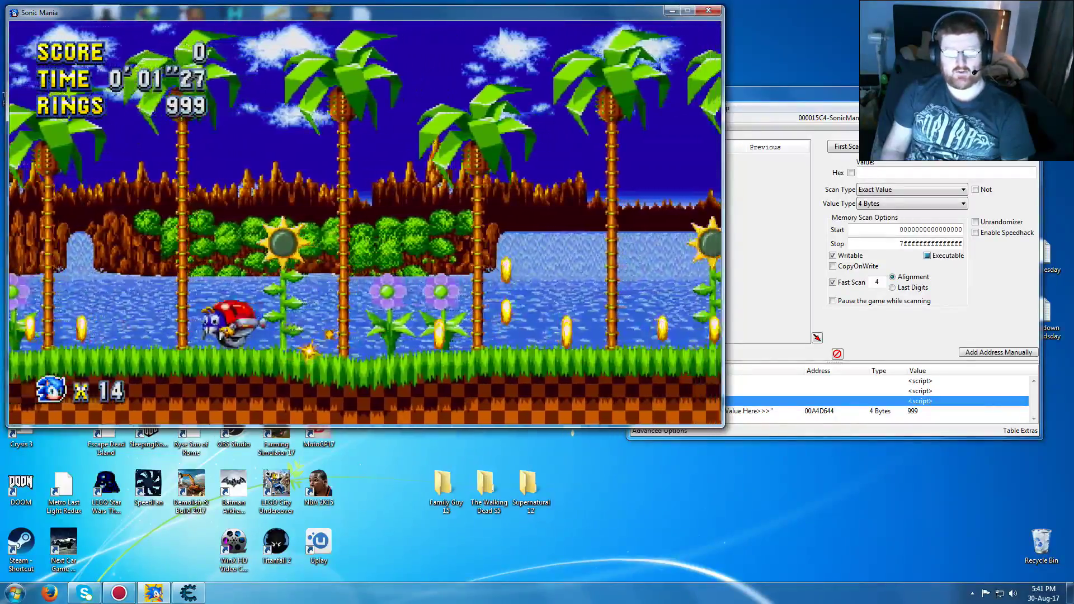
Break the monitor, cross the log bridge and jump over the Motobug with rings held at 999
key(Right)
key(space)
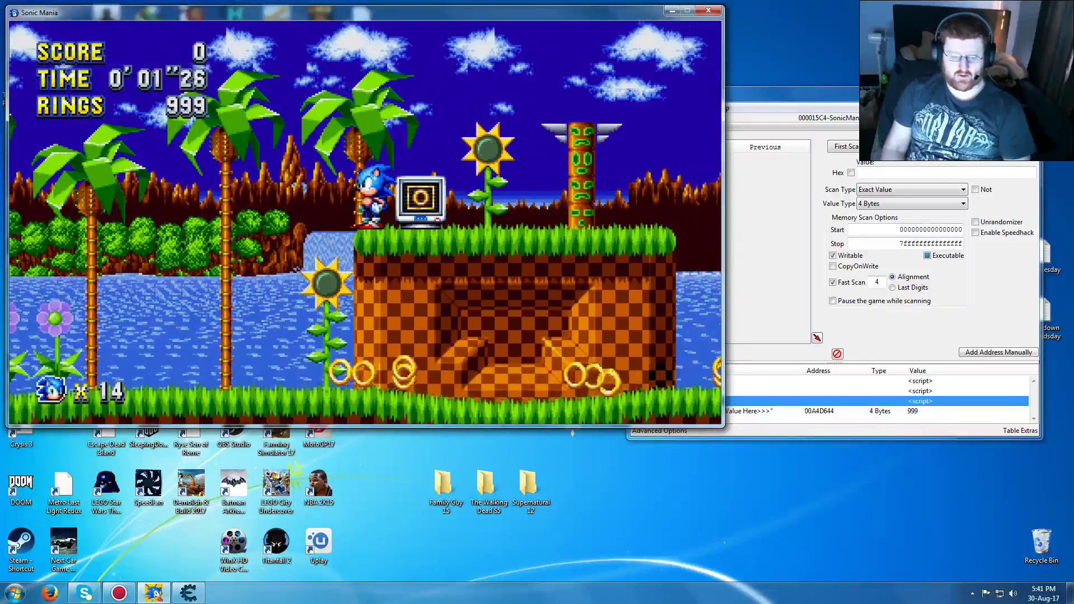
key(space)
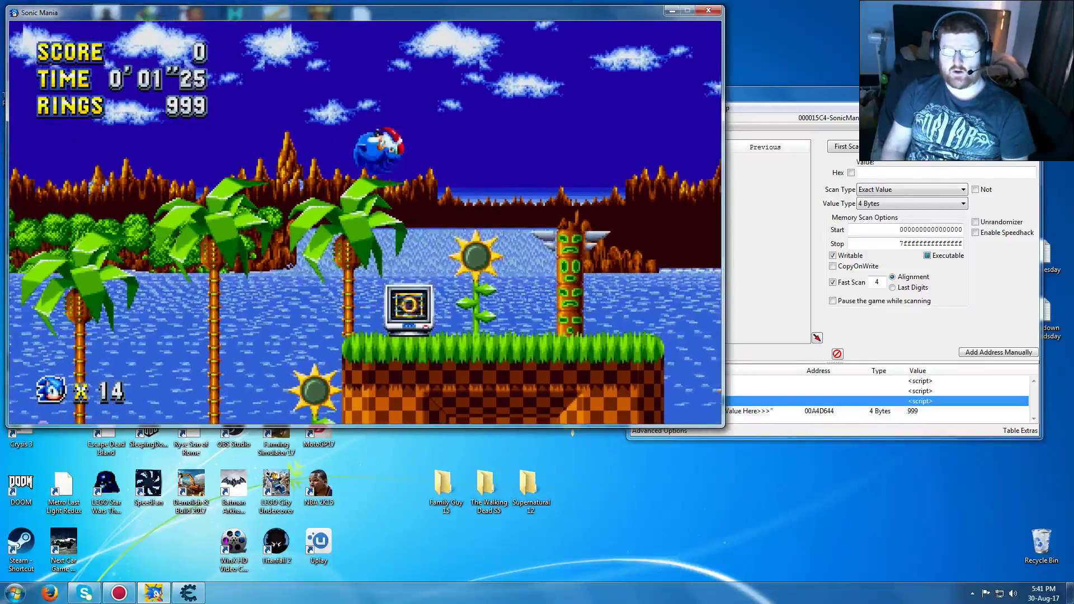
key(Right)
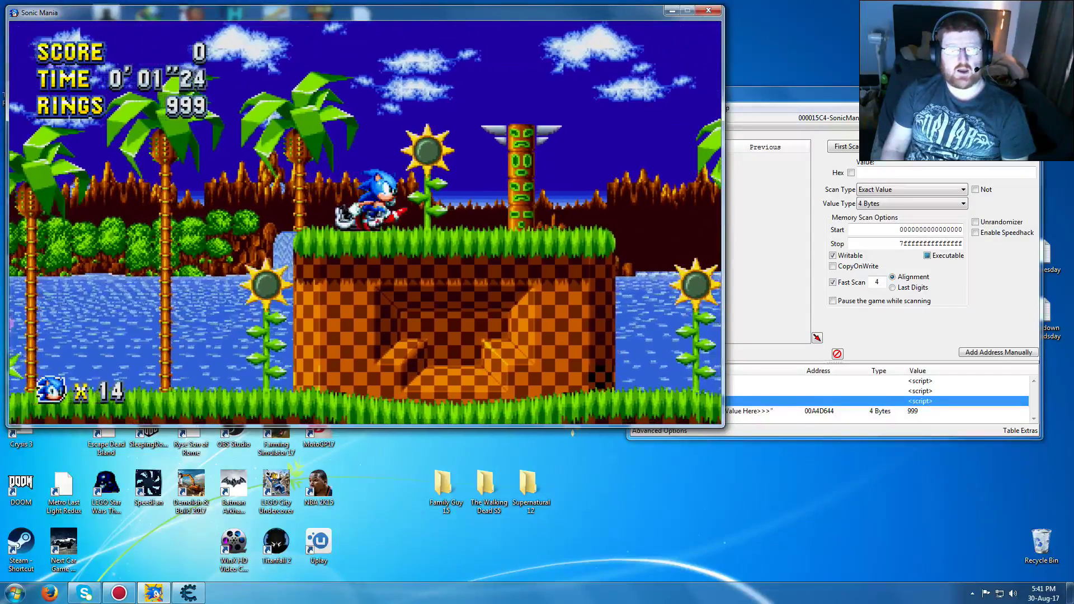
key(Right)
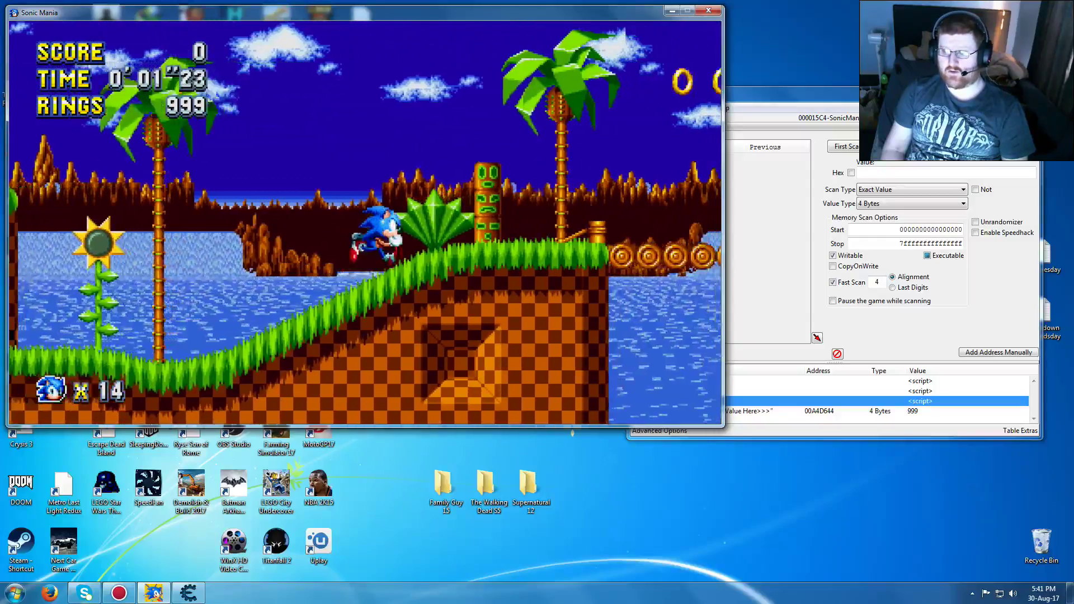
key(Right)
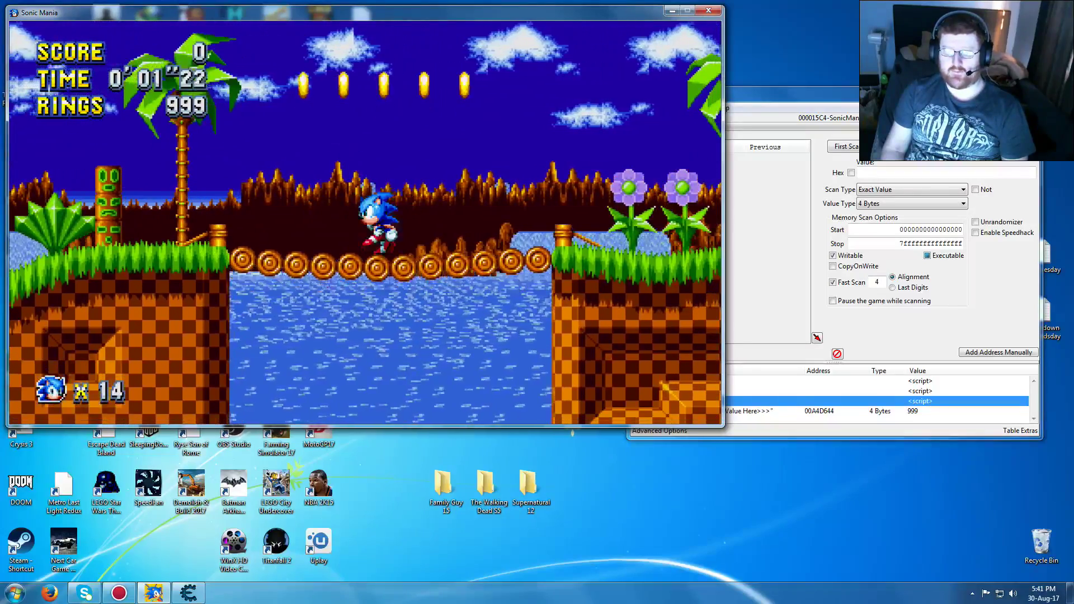
key(Right)
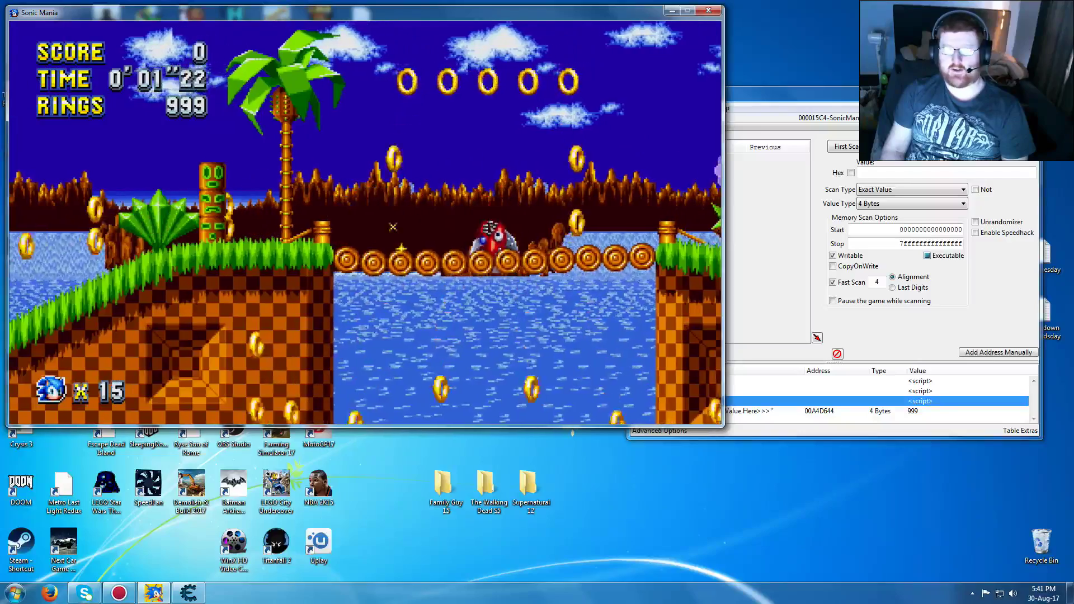
key(Right)
Keep running Sonic across the bridges and back left until the score reads 9999999
key(space)
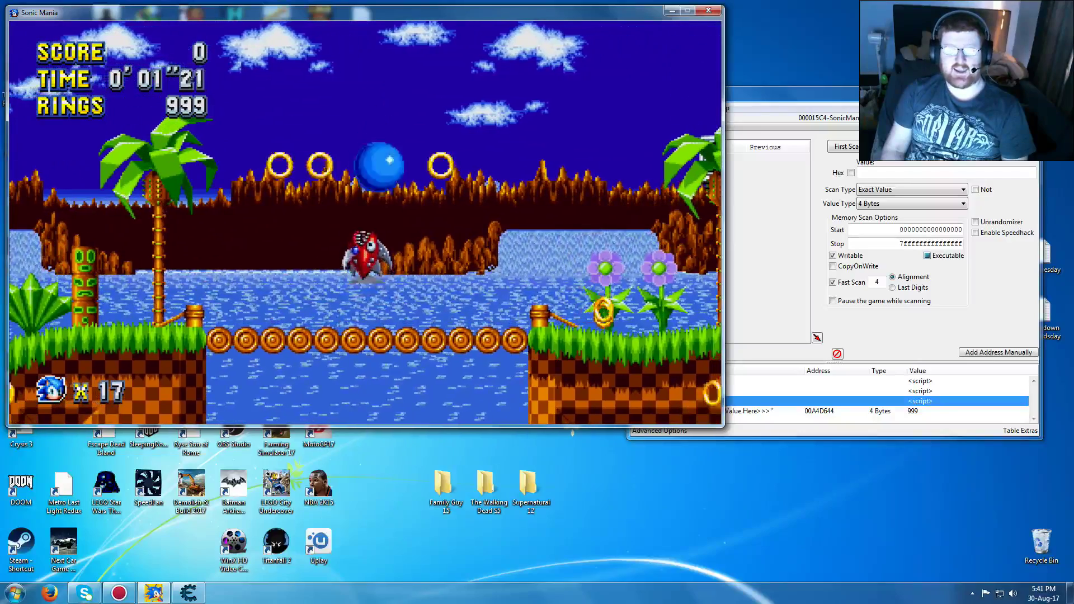
key(Right)
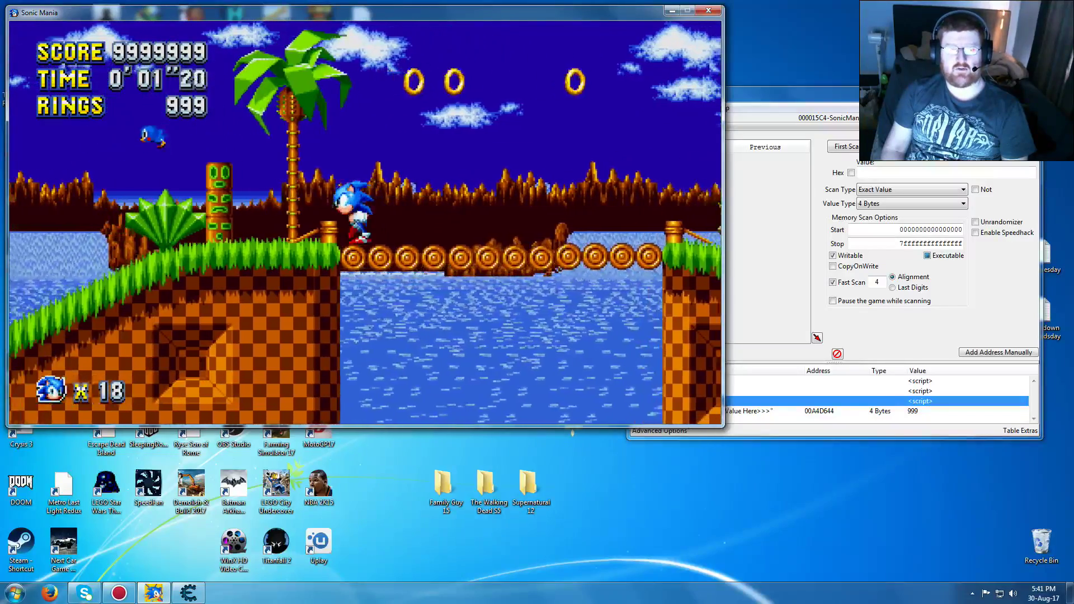
key(Left)
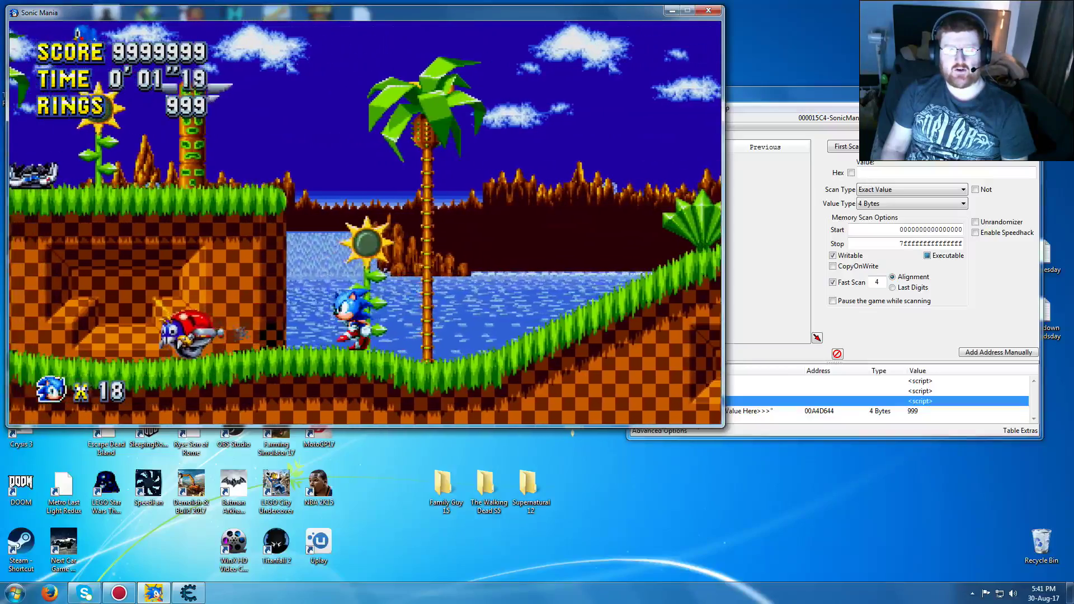
key(Left)
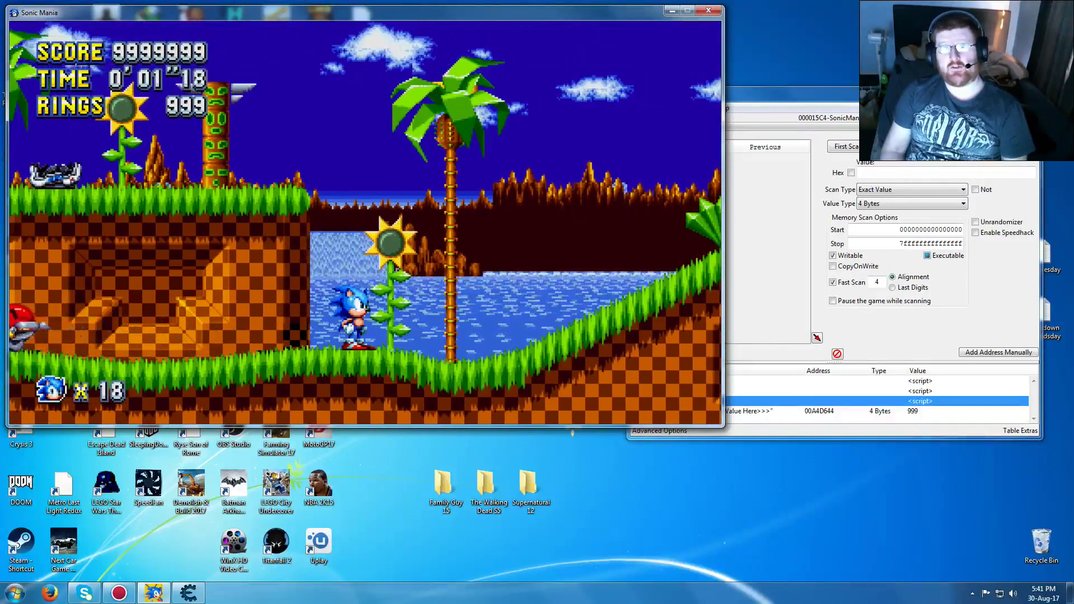